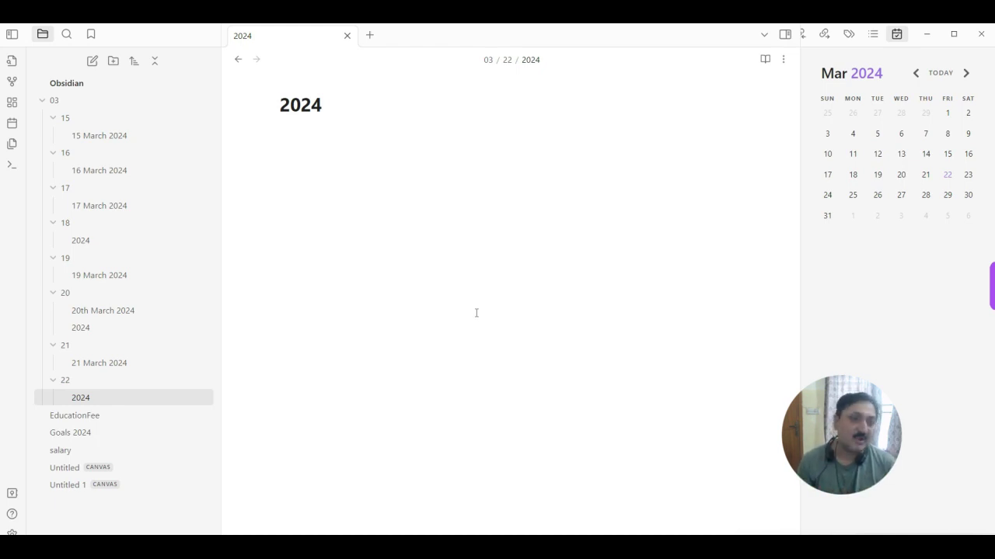
# Open the graph view showing how the vault's daily and topic notes link together.
pyautogui.click(13, 81)
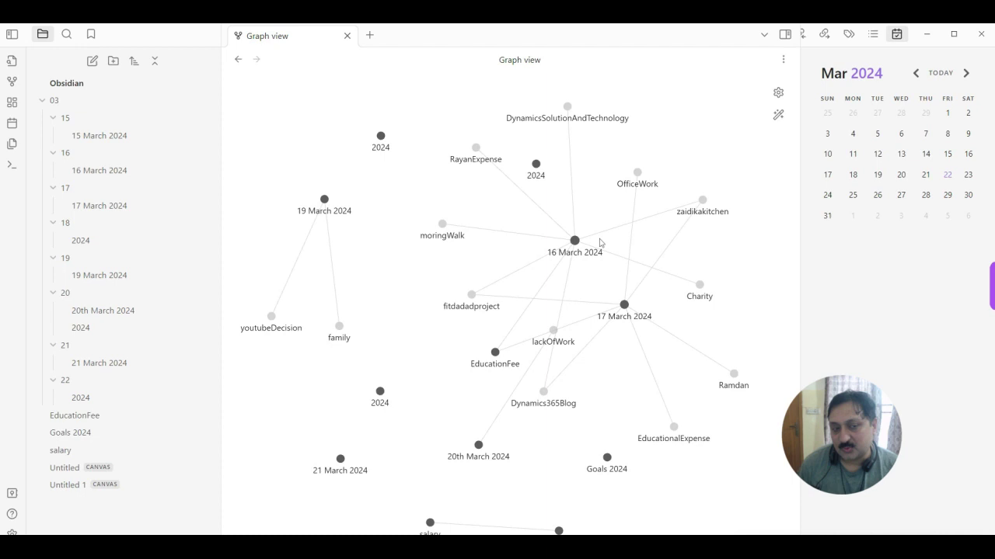
# Reopen the 2024 note and add the first checkbox task 'Record the video'.
pyautogui.click(80, 398)
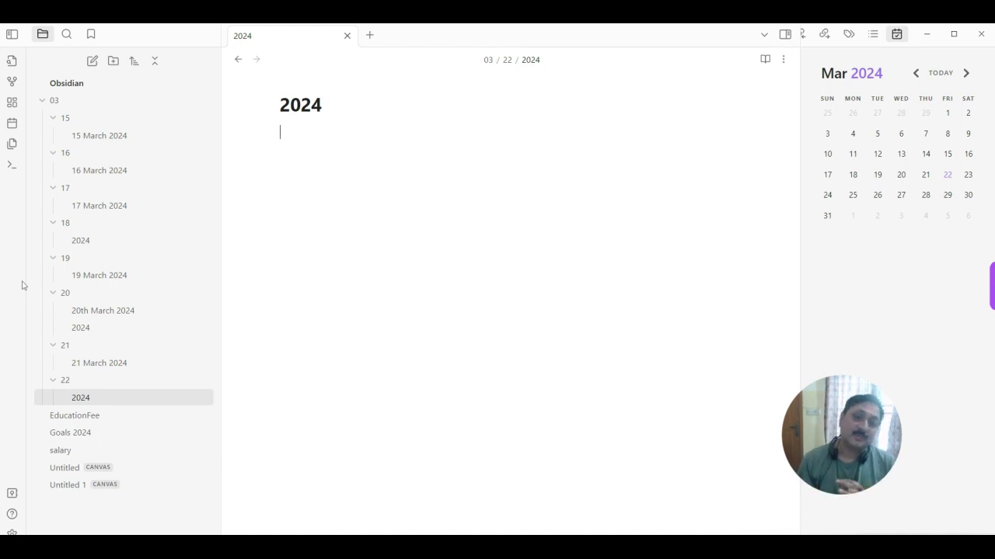
pyautogui.write('-')
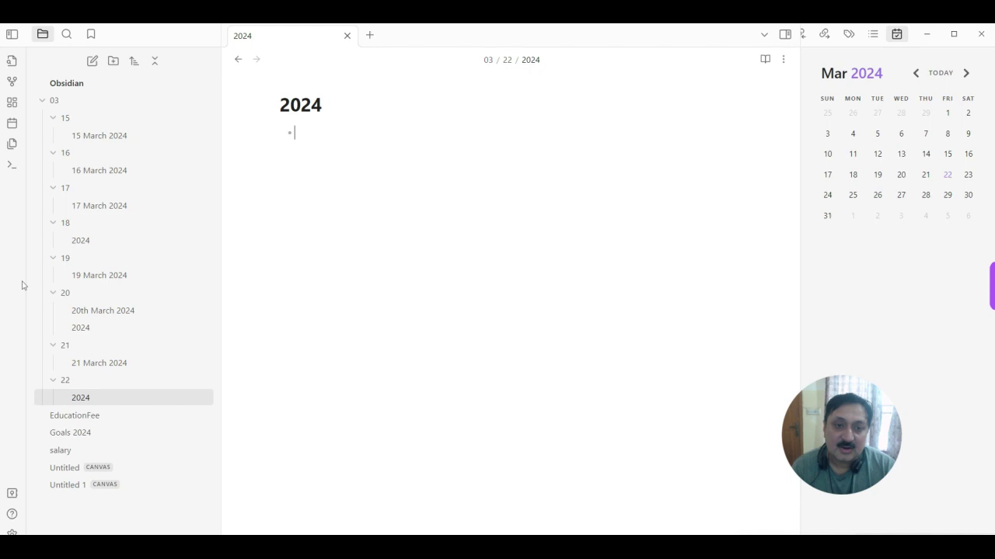
pyautogui.write('[')
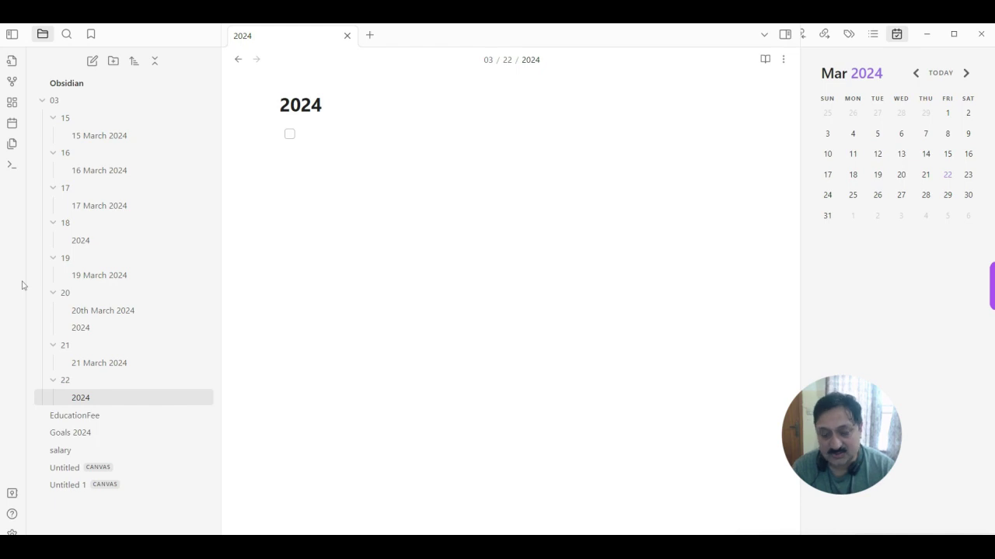
pyautogui.press('BackSpace')
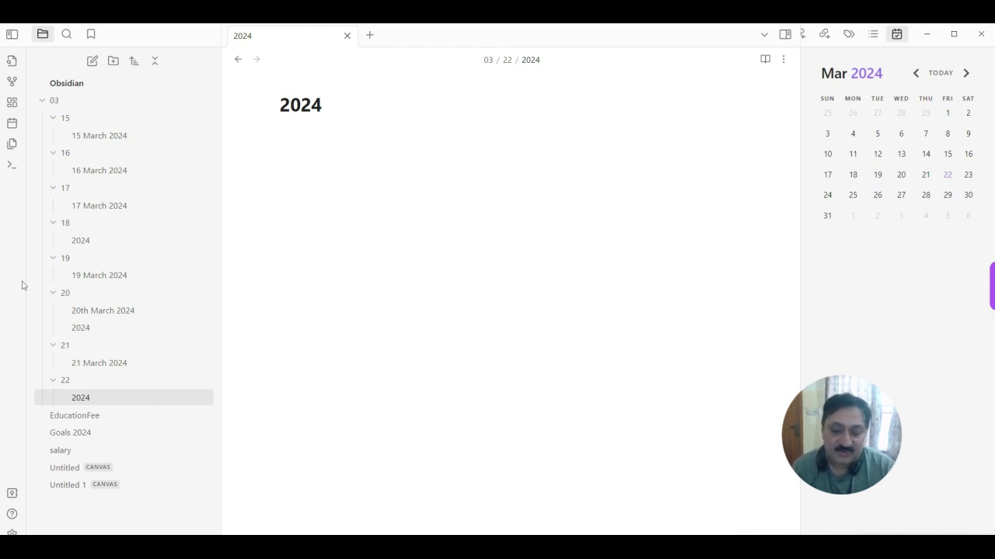
pyautogui.write('-')
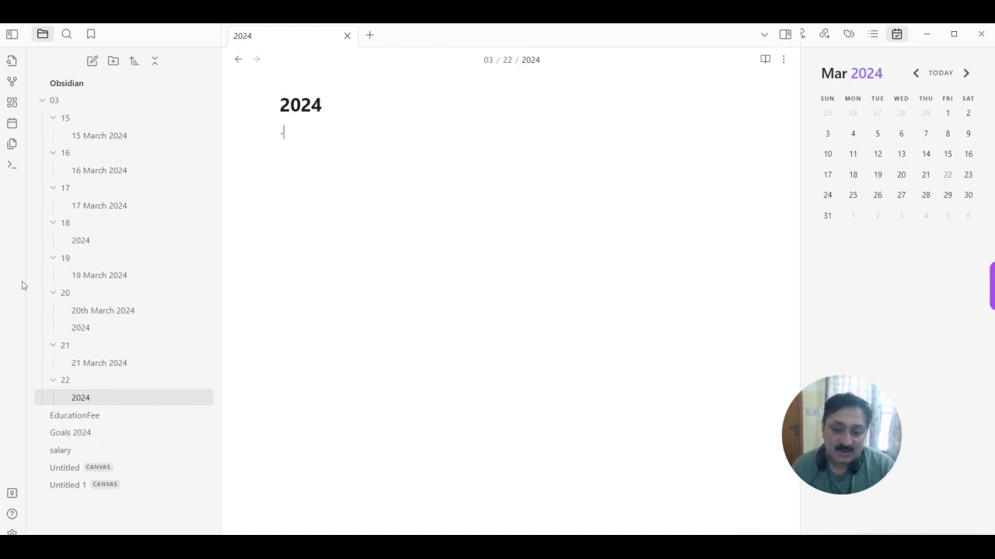
pyautogui.write(' [ ')
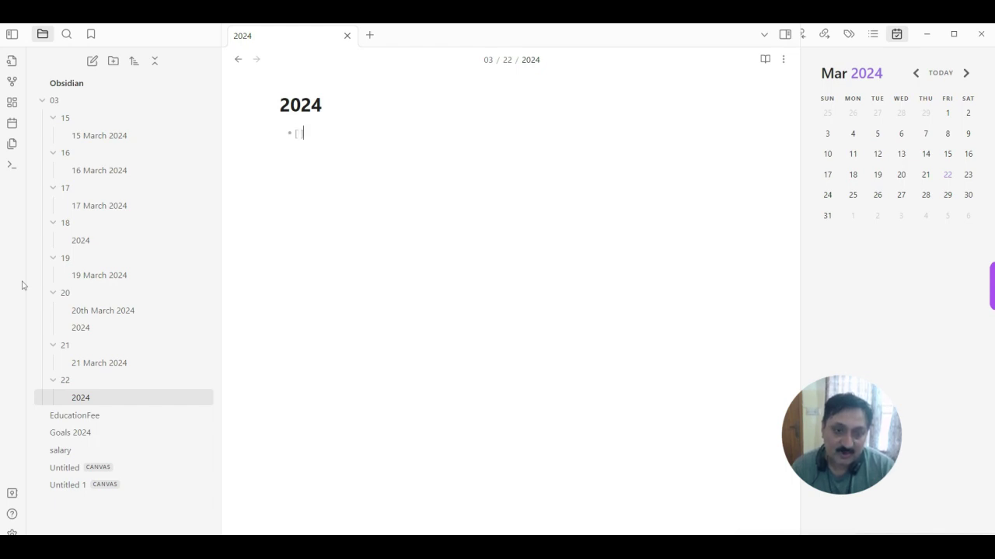
pyautogui.write('] ')
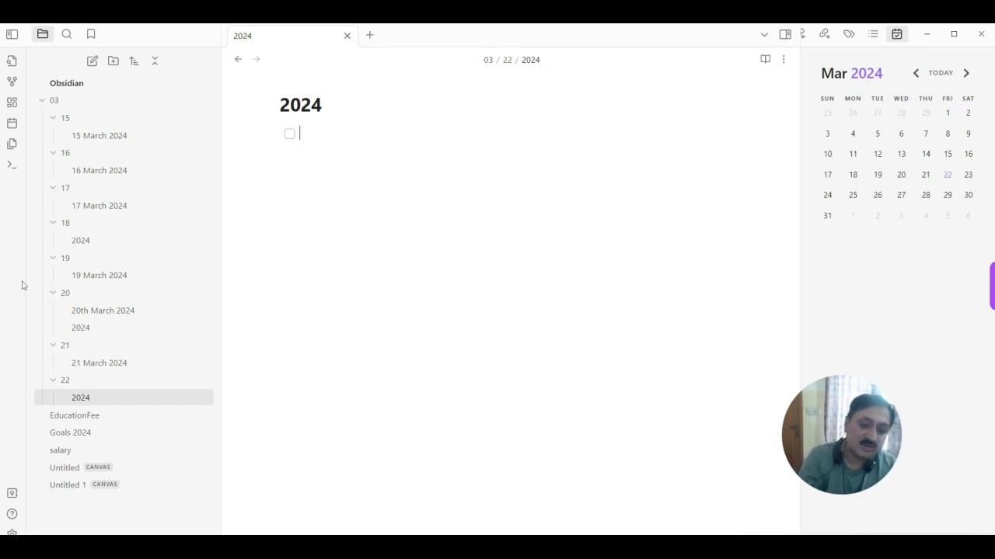
pyautogui.write('Recor')
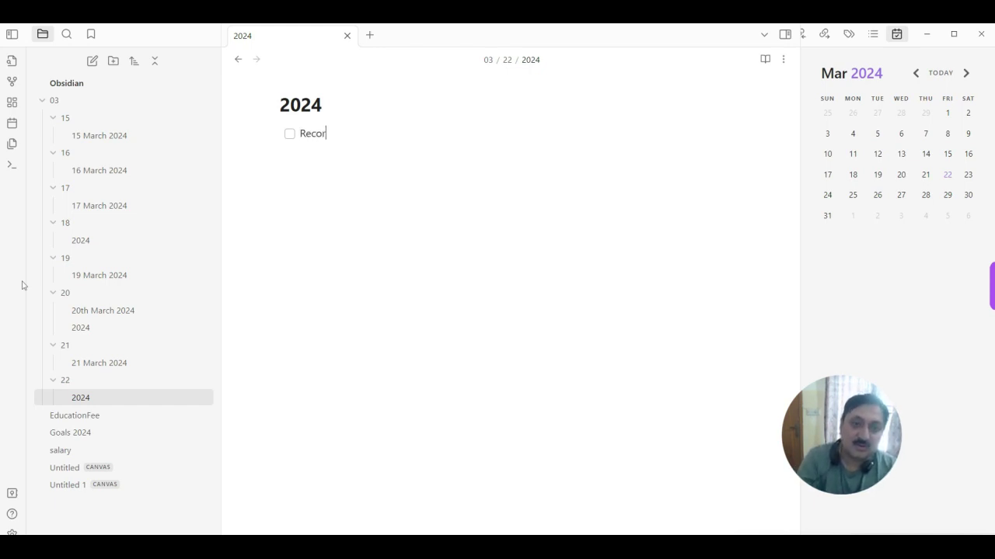
pyautogui.write('d the vi')
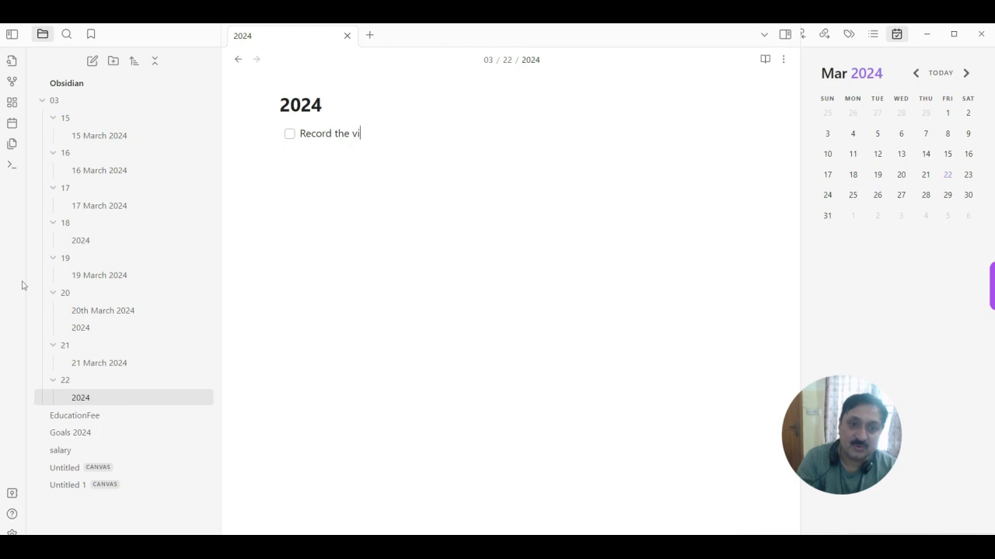
pyautogui.write('deo')
pyautogui.press('Return')
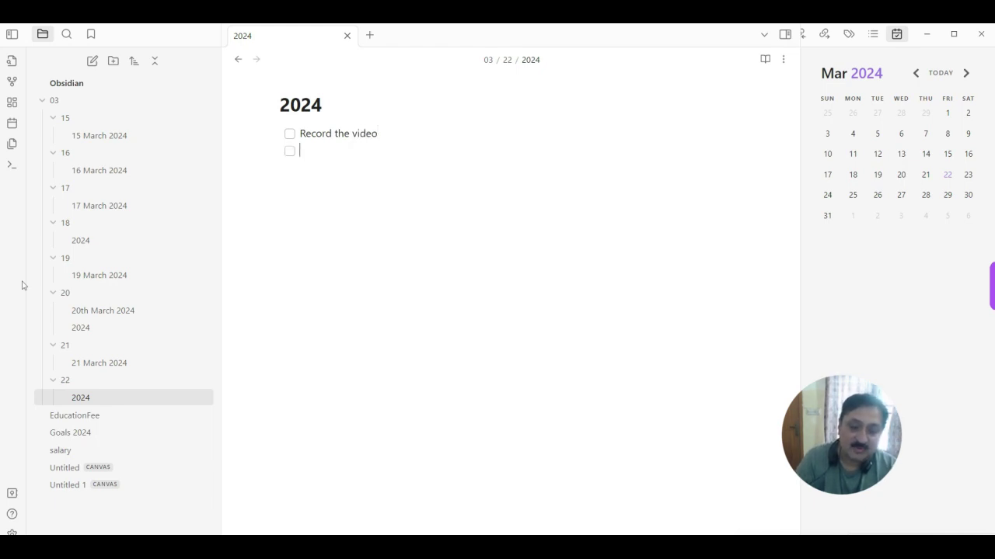
# Add checkbox tasks 'Edit the video' and 'Publish the video', then clear the empty line below.
pyautogui.write('Ed')
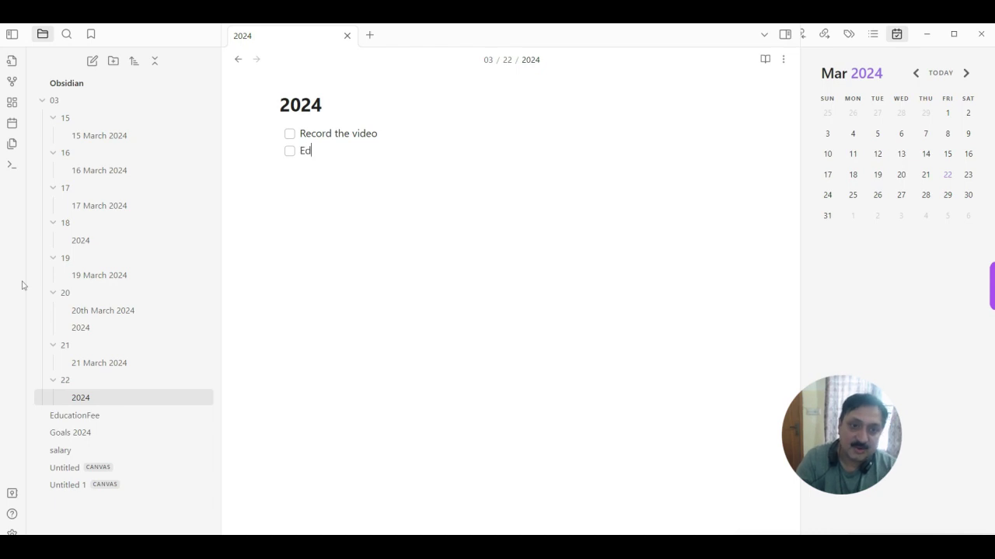
pyautogui.write('it the video')
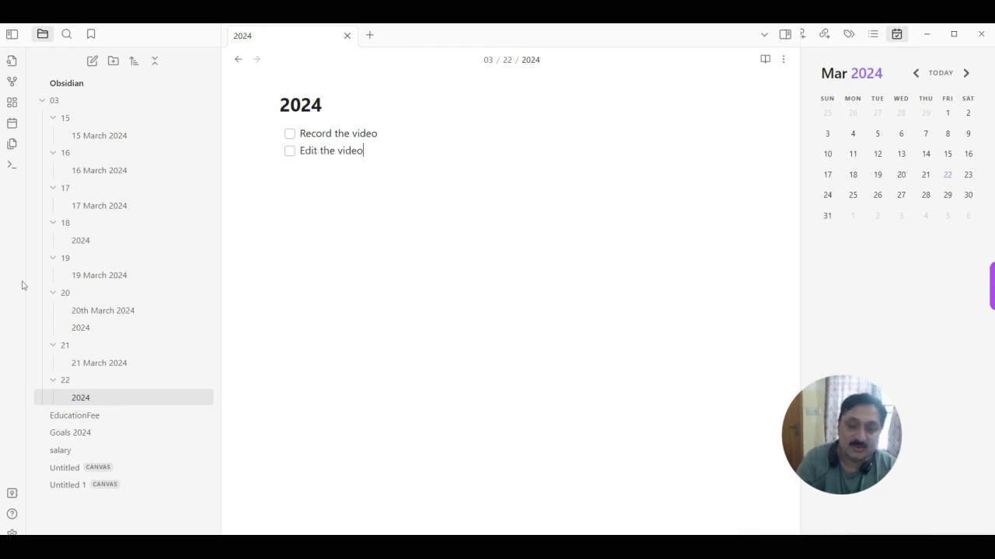
pyautogui.press('Return')
pyautogui.write('Putl')
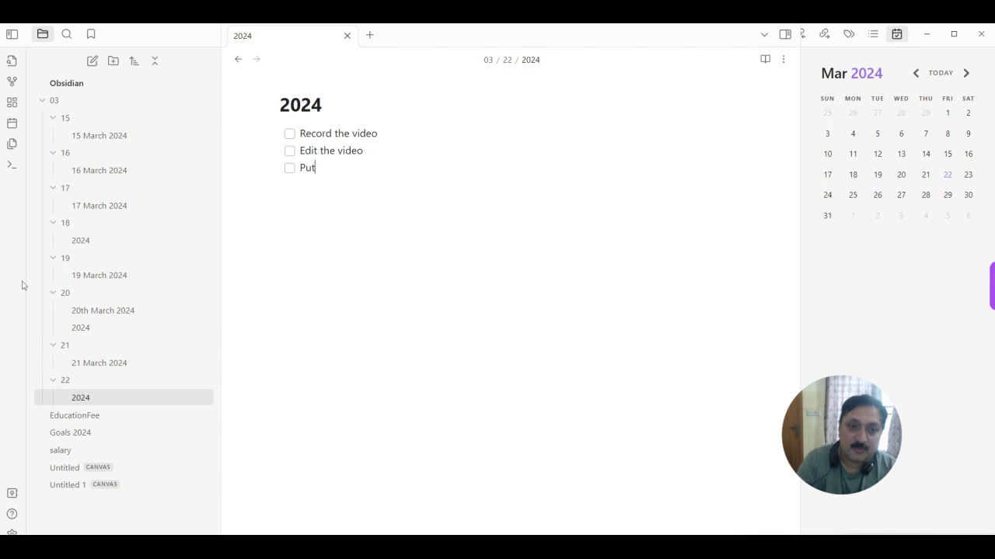
pyautogui.press('BackSpace')
pyautogui.press('BackSpace')
pyautogui.write('blish the video')
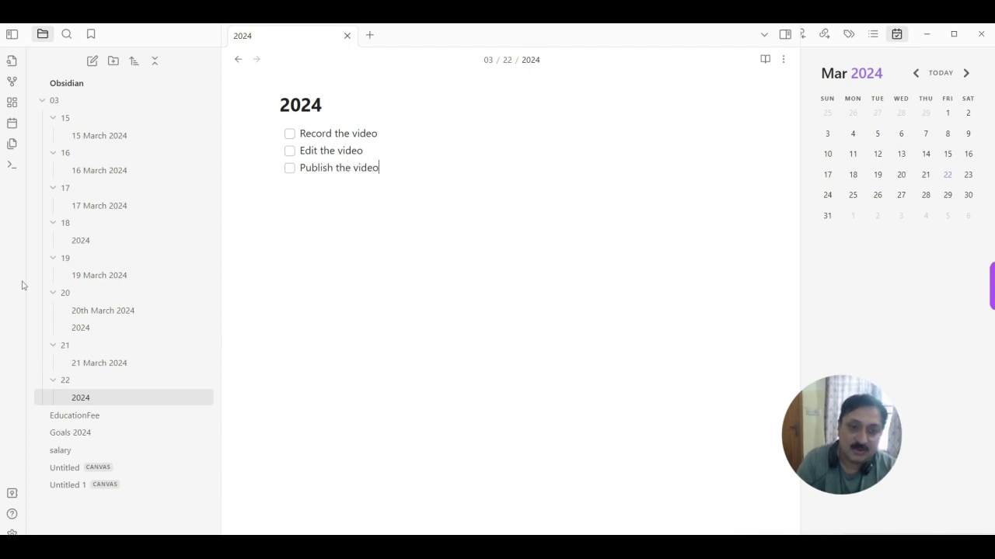
pyautogui.press('Return')
pyautogui.press('BackSpace')
pyautogui.press('BackSpace')
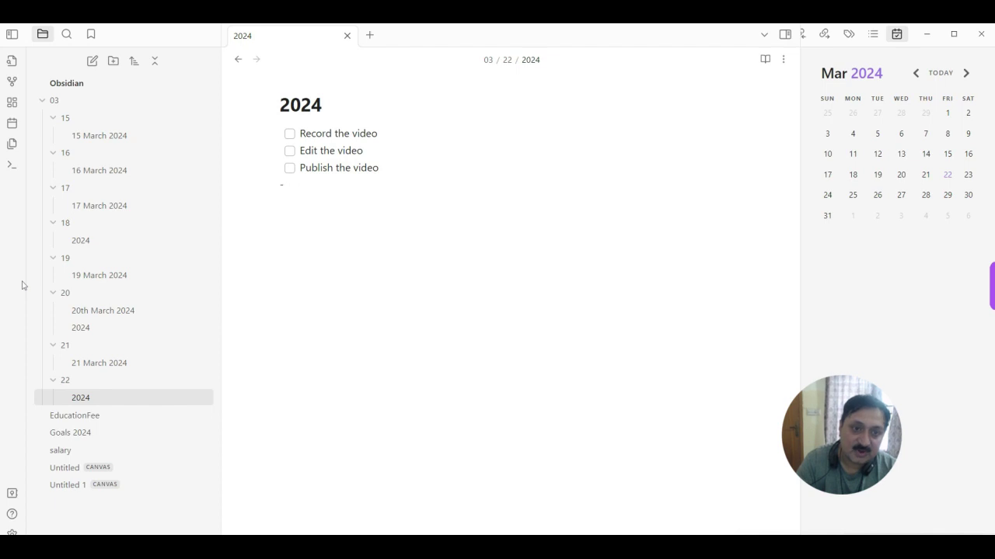
pyautogui.write('``')
pyautogui.press('BackSpace')
pyautogui.press('BackSpace')
pyautogui.write('```')
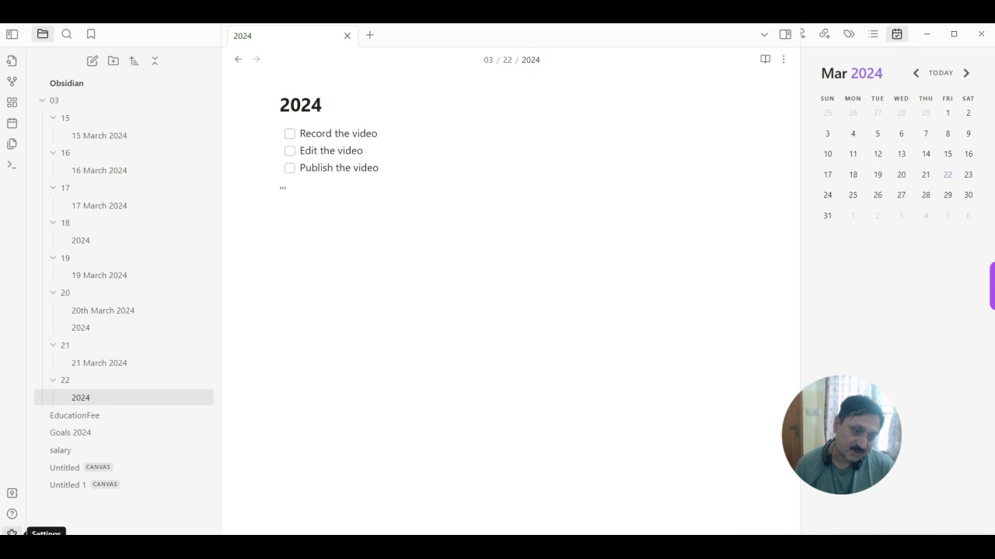
# Go to Settings > Community plugins and browse the plugin catalogue.
pyautogui.click(12, 534)
pyautogui.click(172, 416)
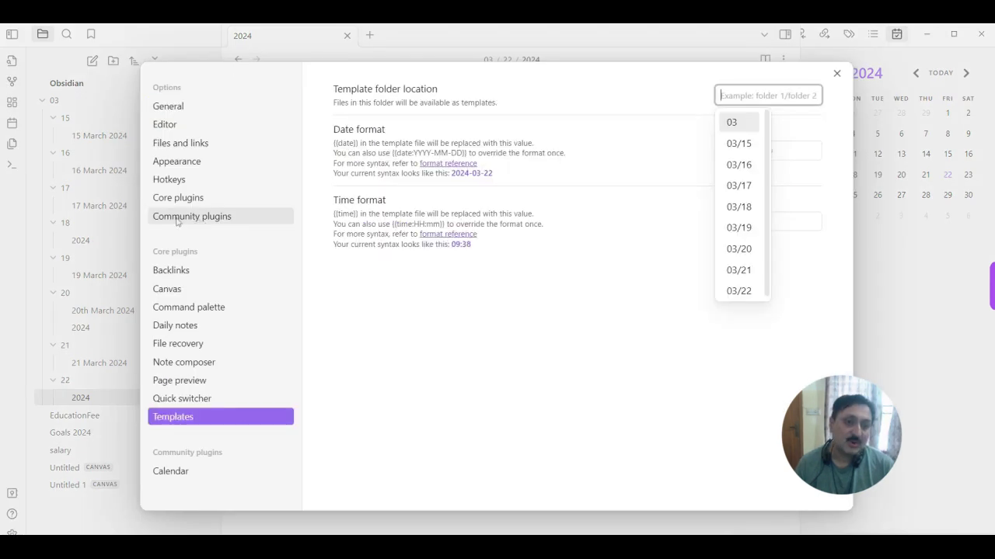
pyautogui.click(177, 219)
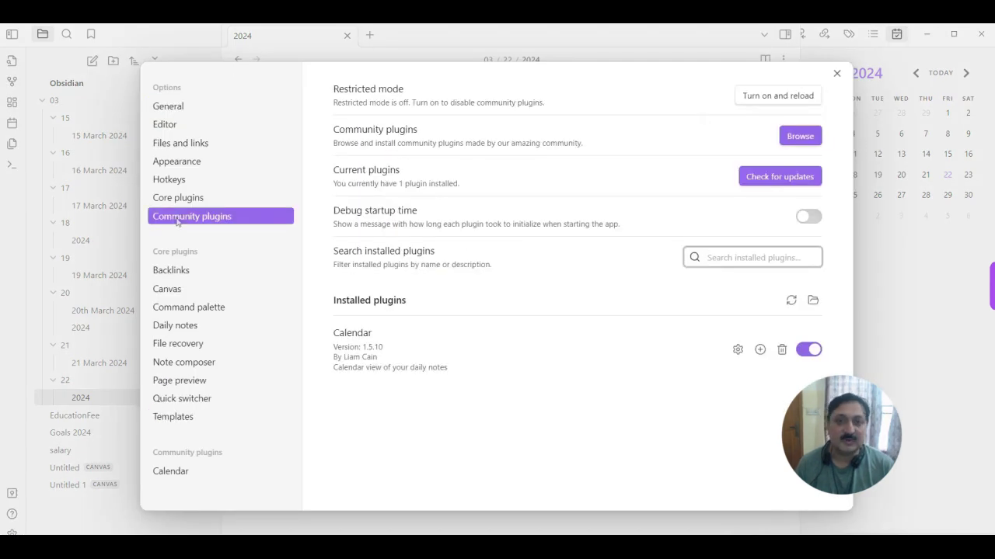
pyautogui.click(800, 137)
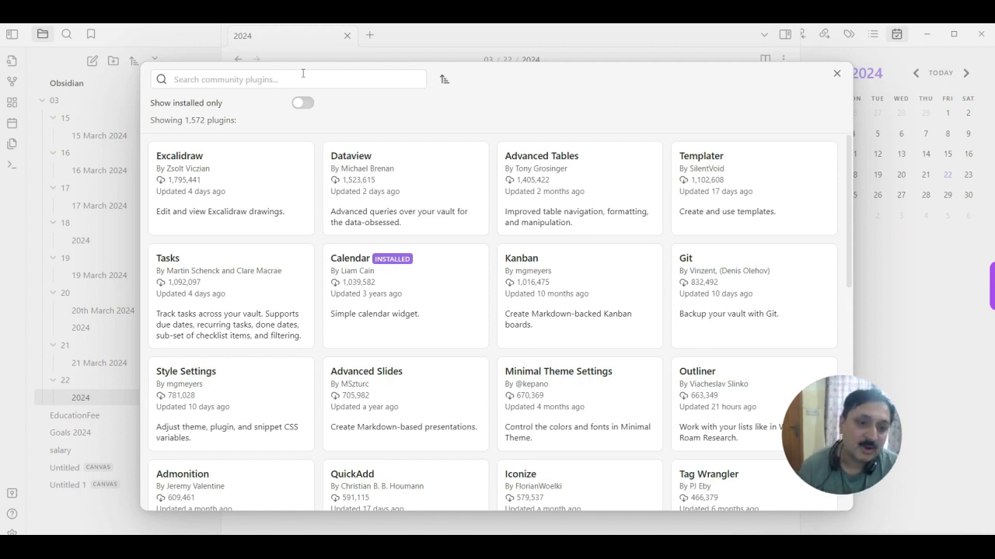
# Search the community plugins catalogue for 'check', fixing the misspelled query.
pyautogui.click(285, 82)
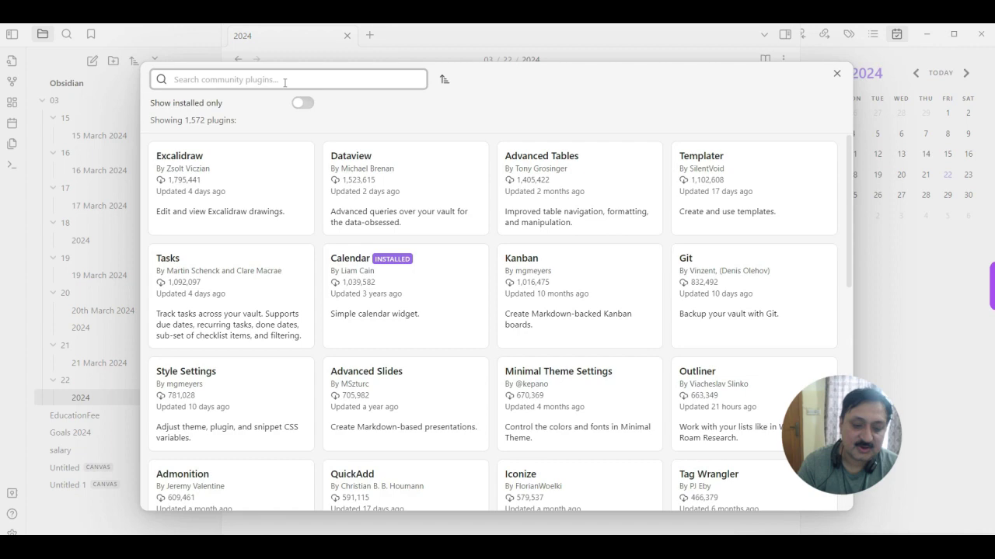
pyautogui.write('chcek')
pyautogui.press('BackSpace')
pyautogui.press('BackSpace')
pyautogui.press('BackSpace')
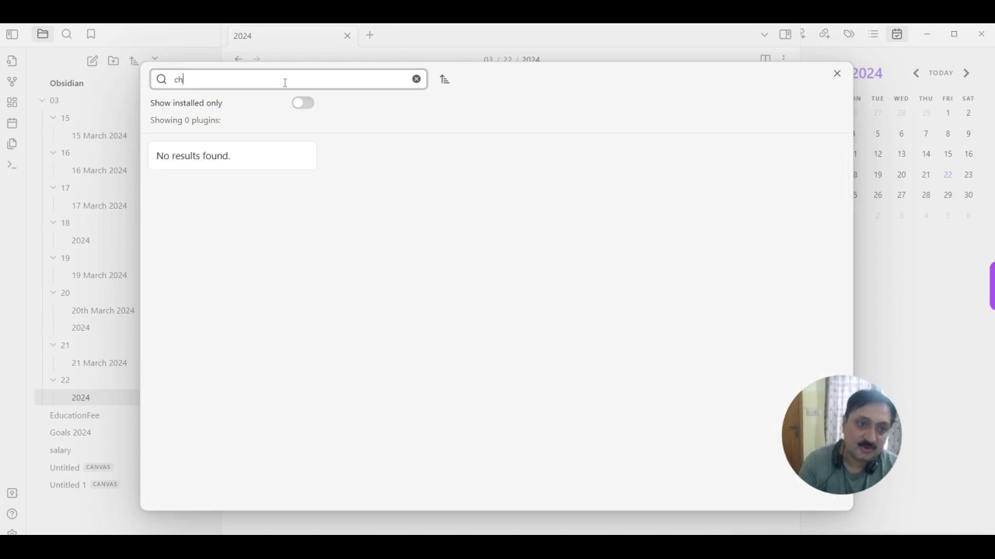
pyautogui.write('ec')
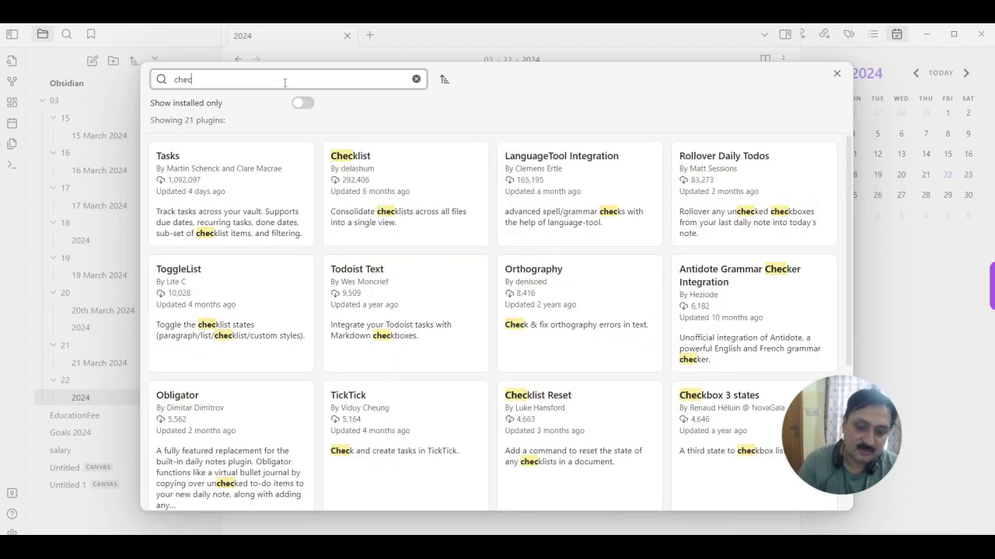
pyautogui.write('k')
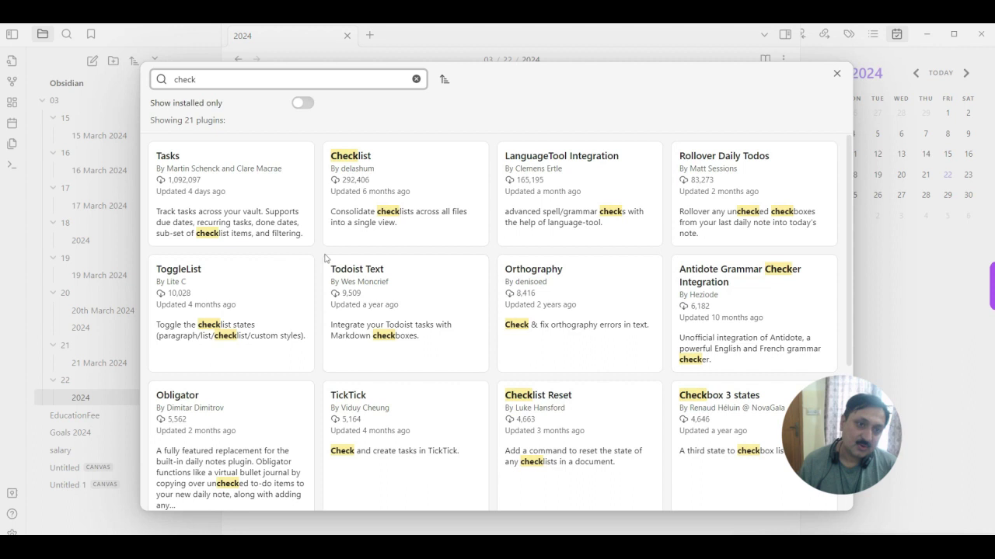
# Look through the Tasks plugin's details page.
pyautogui.click(217, 197)
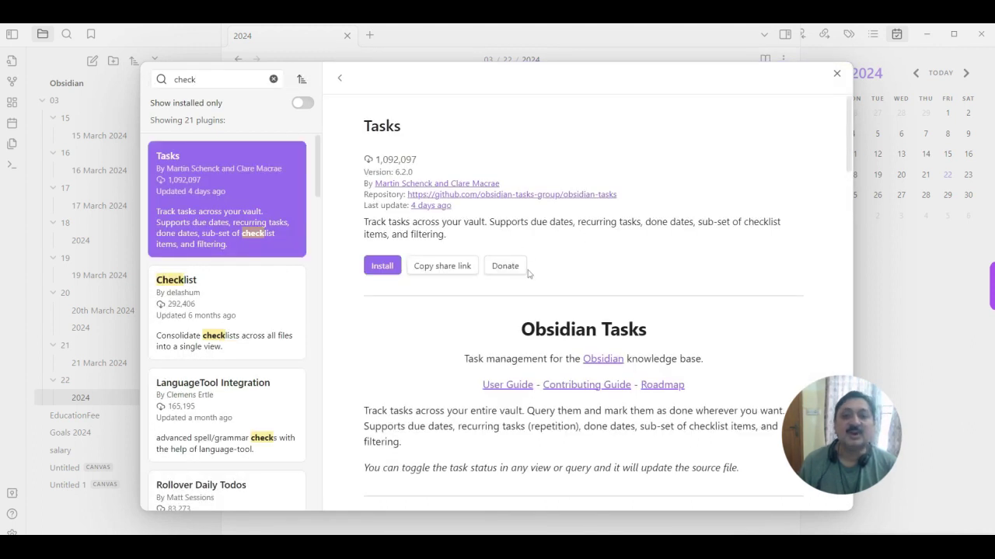
pyautogui.scroll(-1, 670, 310)
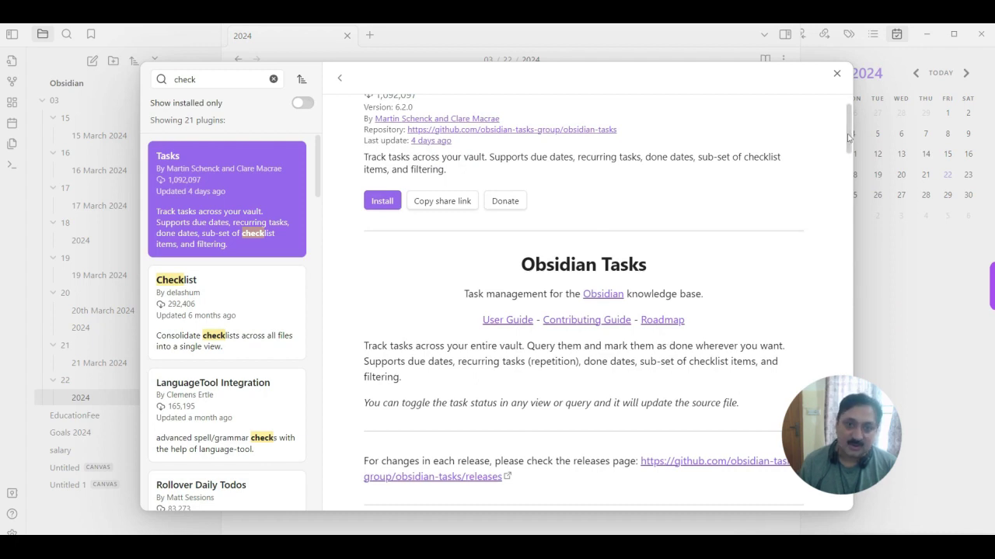
pyautogui.scroll(1, 853, 138)
pyautogui.moveTo(850, 129); pyautogui.dragTo(850, 256)
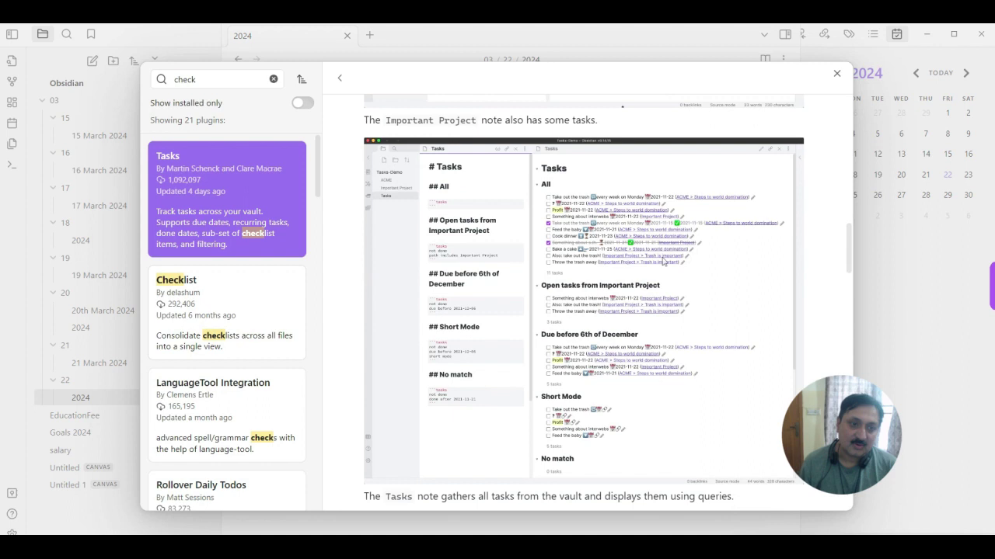
# Look through the Checklist plugin's details page and usage guide.
pyautogui.click(184, 295)
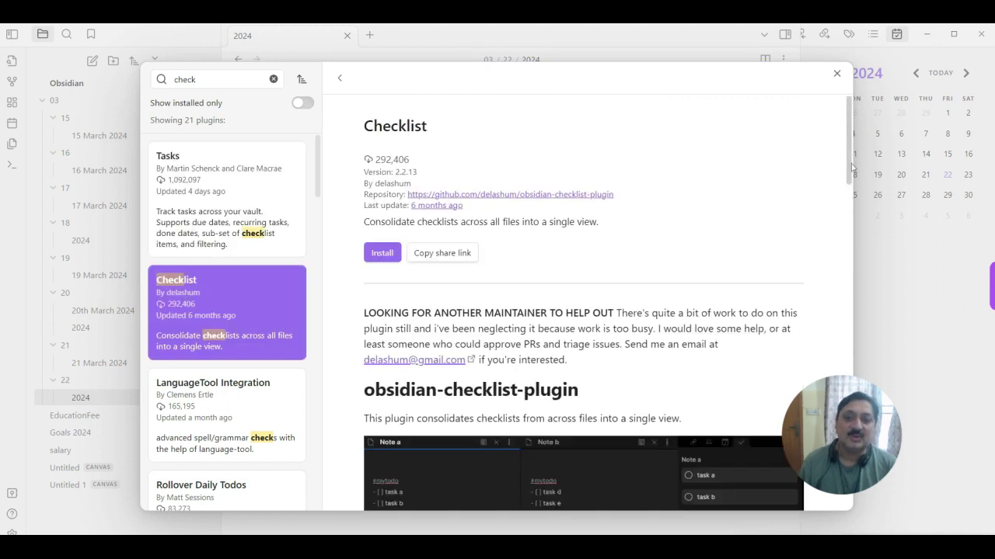
pyautogui.moveTo(850, 170); pyautogui.dragTo(864, 475)
pyautogui.scroll(15, 468, 217)
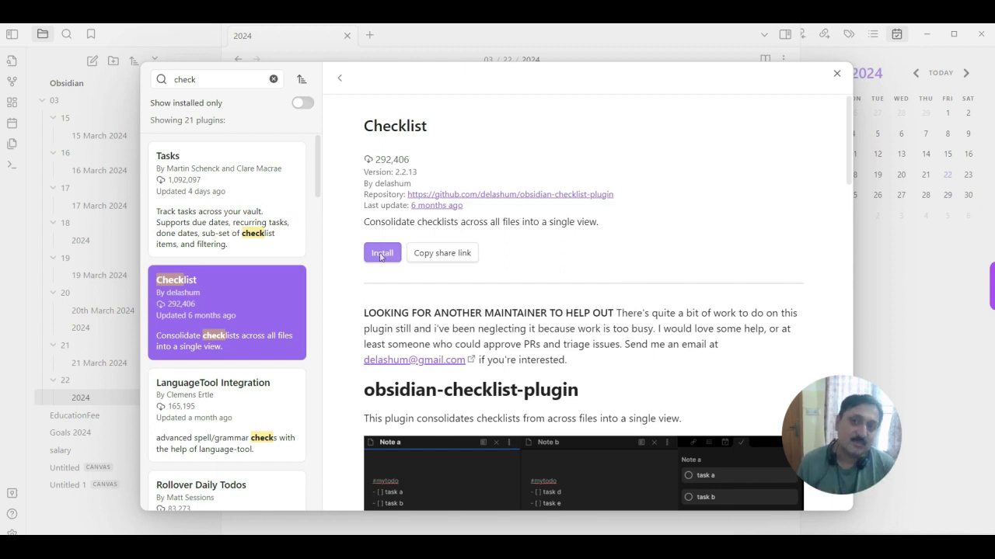
# Close the plugin browser and Settings, then begin a new '[' item below the three tasks.
pyautogui.click(837, 73)
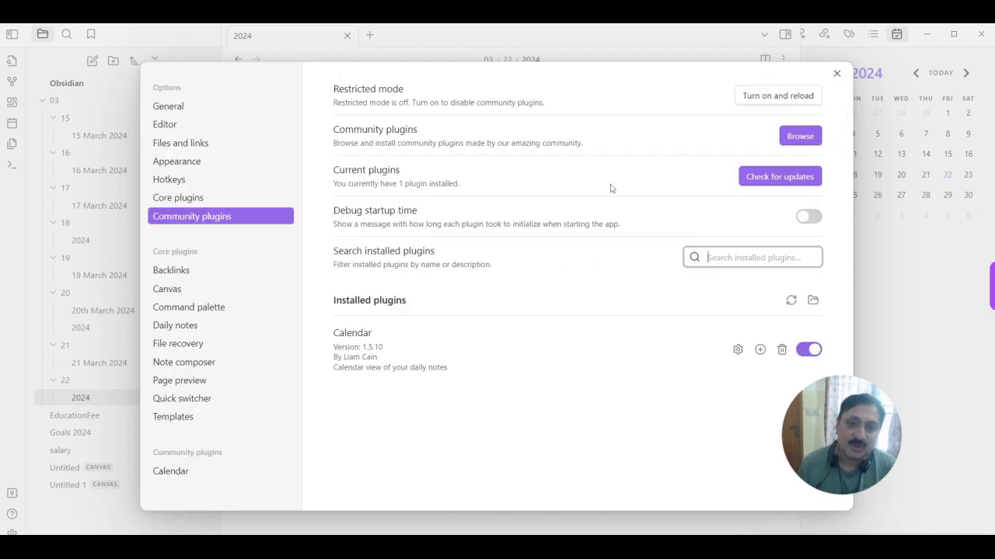
pyautogui.click(837, 73)
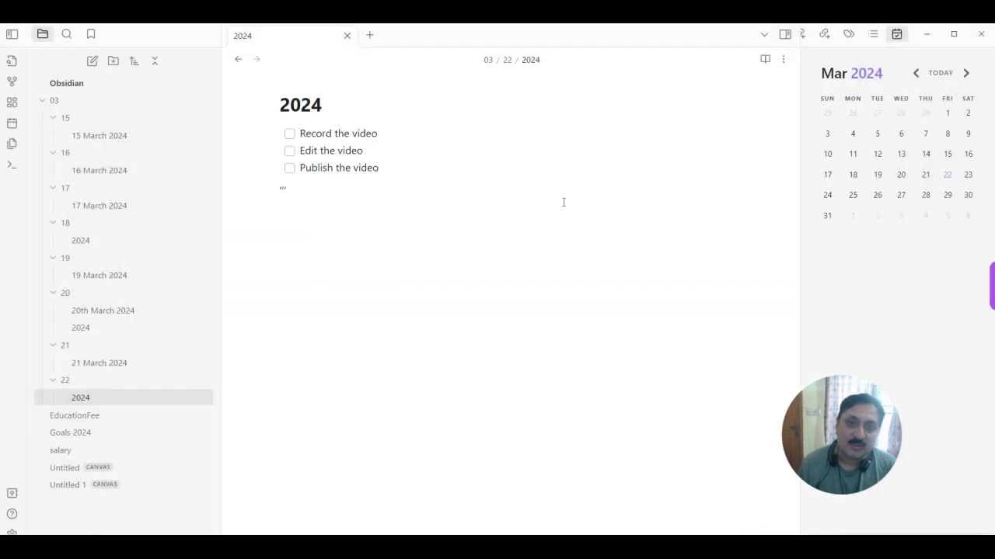
pyautogui.click(389, 210)
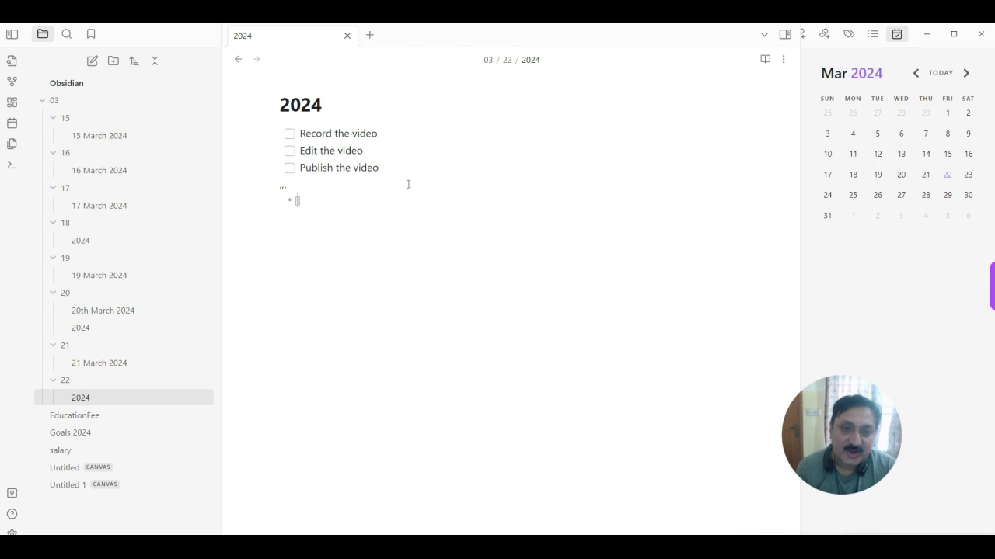
pyautogui.write('[')
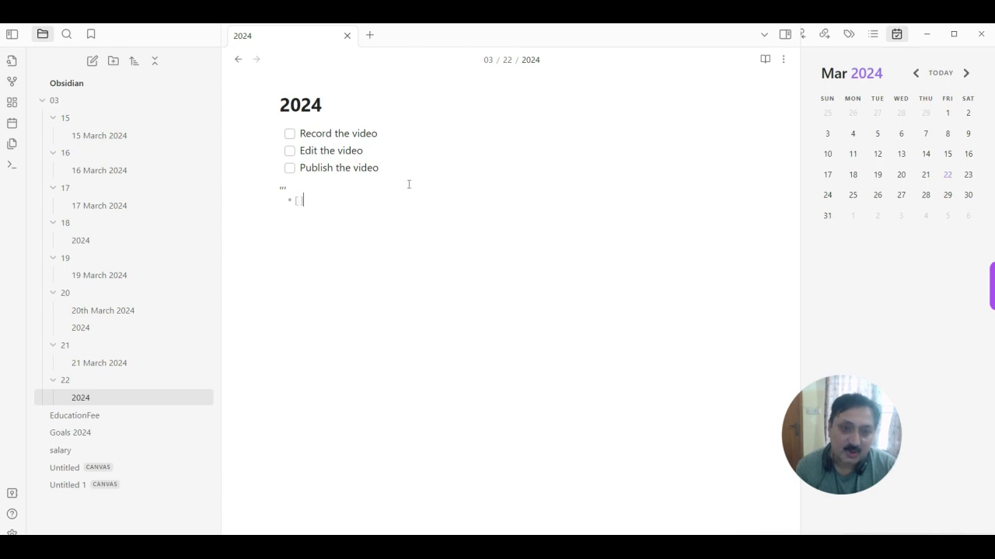